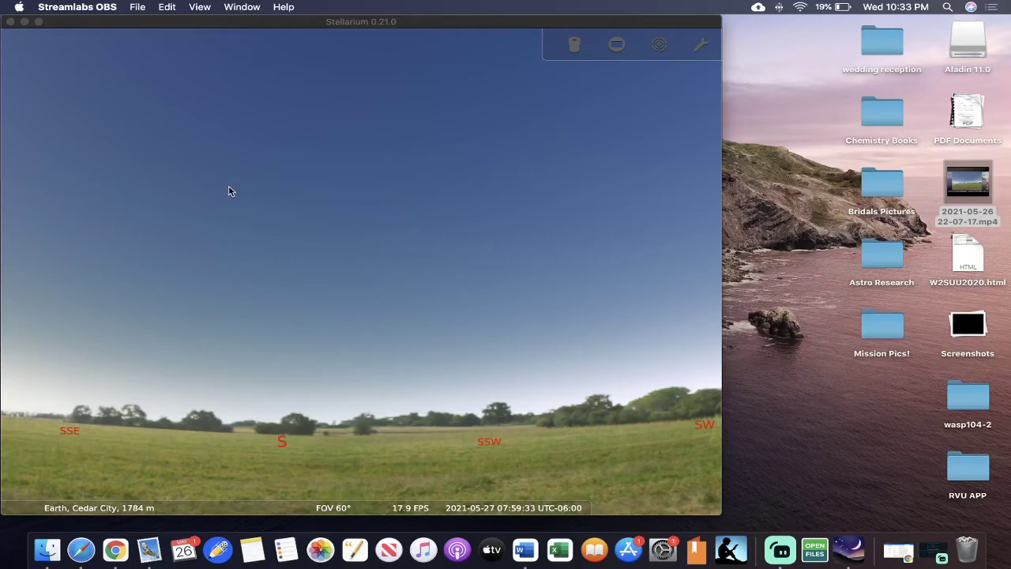
- Shift the Stellarium window right and pan the daytime sky sideways and toward the ground
{"action": "left_click_drag", "start_coordinate": [376, 25], "coordinate": [475, 24]}
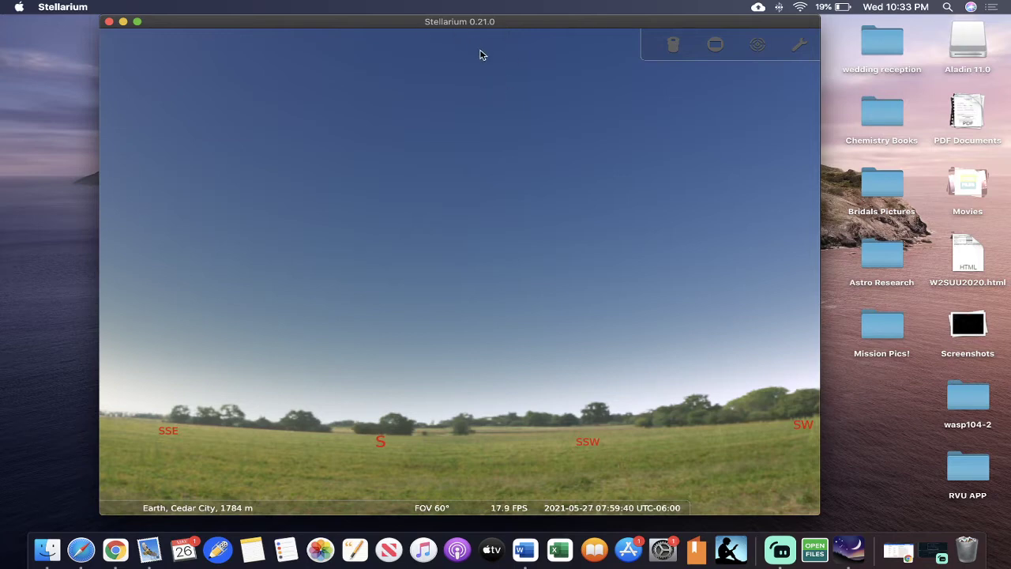
{"action": "left_click_drag", "start_coordinate": [348, 284], "coordinate": [399, 280]}
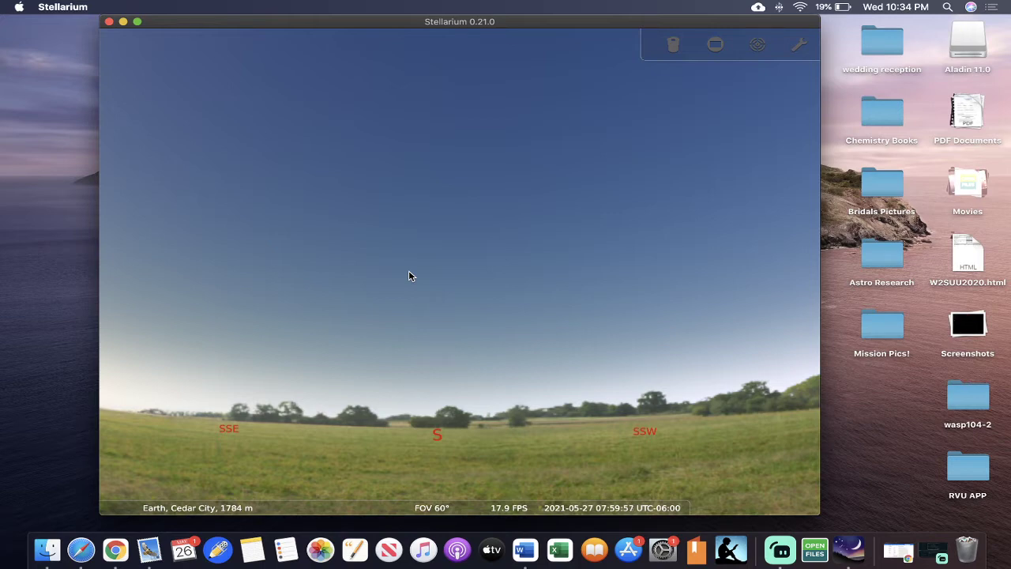
{"action": "left_click_drag", "start_coordinate": [538, 264], "coordinate": [538, 245]}
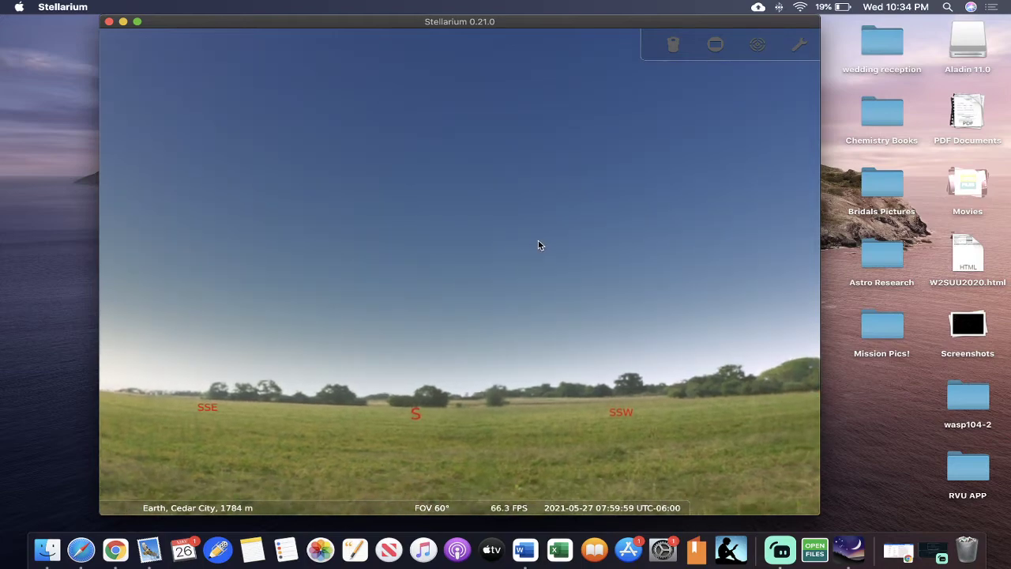
- Restore Chrome, switch to the stellarium.org home page tab, then minimize the browser
{"action": "left_click", "coordinate": [898, 550]}
{"action": "left_click", "coordinate": [523, 35]}
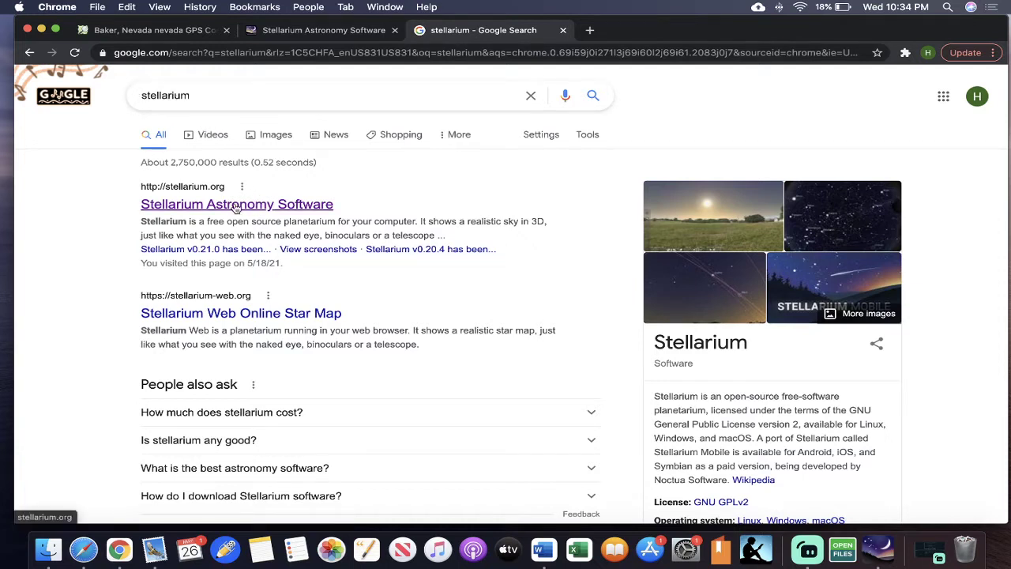
{"action": "left_click", "coordinate": [348, 32]}
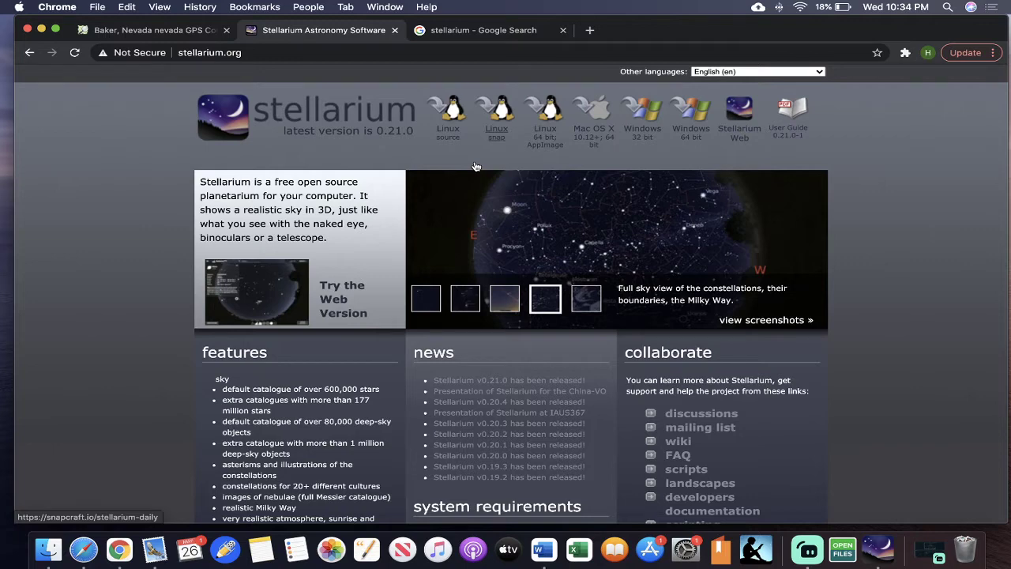
{"action": "key", "text": "super+m"}
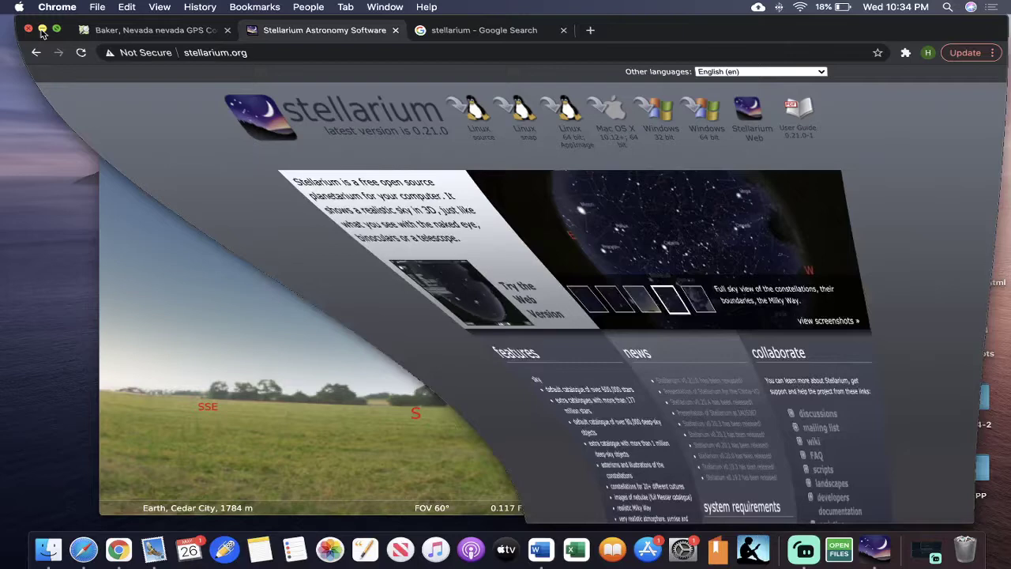
- Pan the Cedar City daytime view and switch Stellarium to full screen
{"action": "left_click_drag", "start_coordinate": [656, 223], "coordinate": [586, 262]}
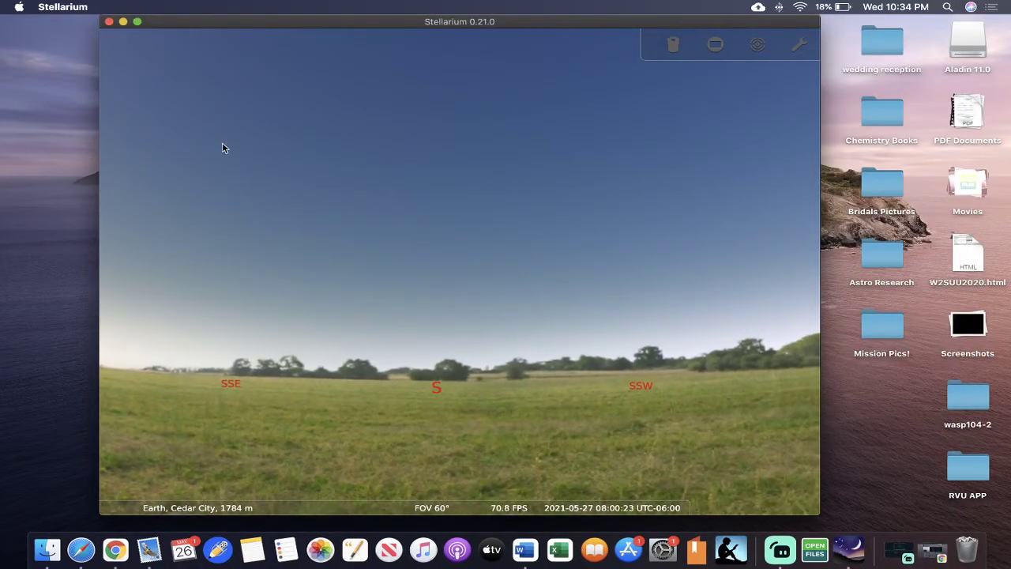
{"action": "left_click", "coordinate": [137, 22]}
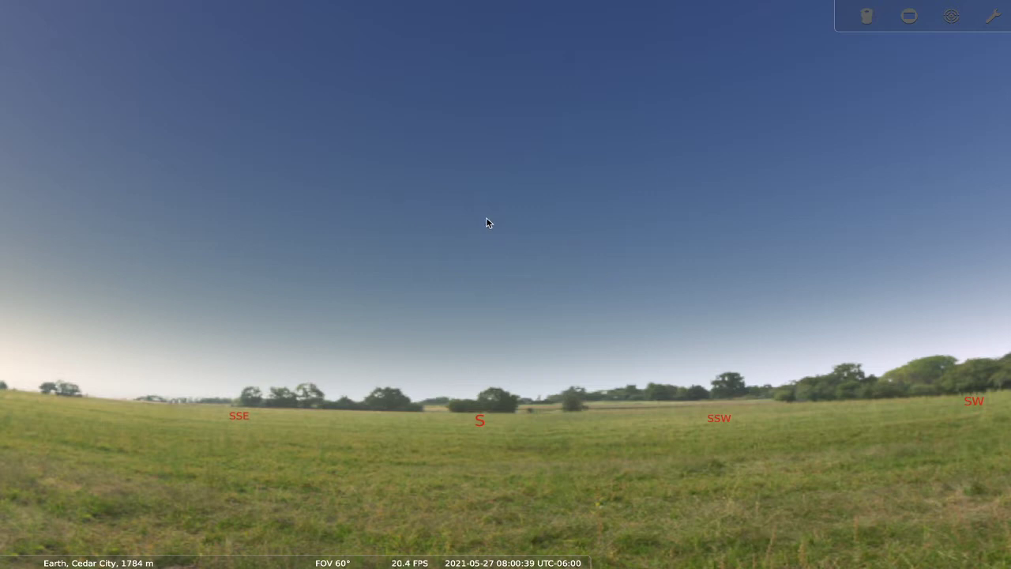
- Run time forward, then backward to 23:32 on 27 May, and pan up to show more stars
{"action": "key", "text": "l"}
{"action": "key", "text": "l"}
{"action": "key", "text": "l"}
{"action": "key", "text": "l"}
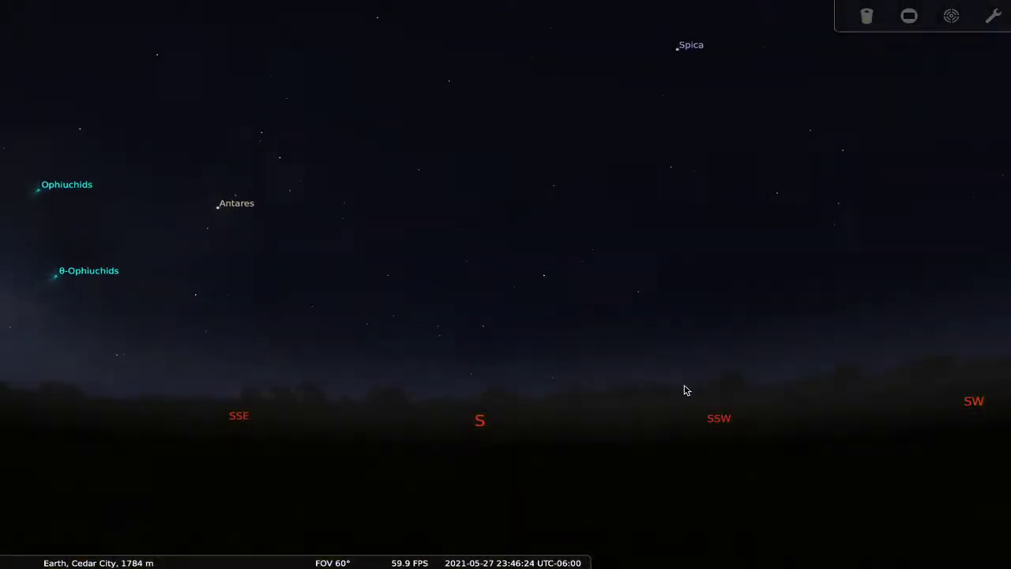
{"action": "key", "text": "j"}
{"action": "key", "text": "j"}
{"action": "key", "text": "j"}
{"action": "key", "text": "j"}
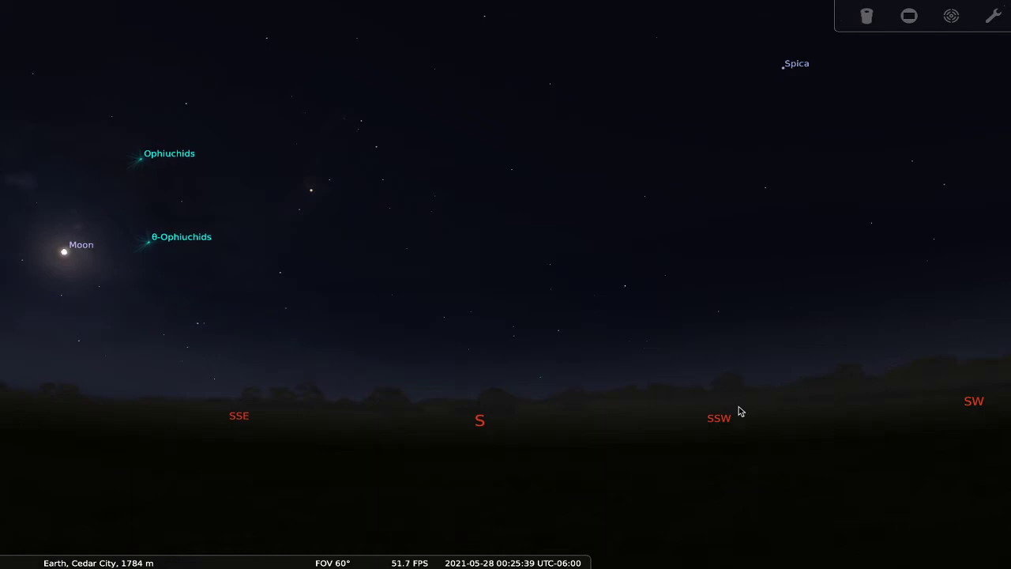
{"action": "key", "text": "j"}
{"action": "key", "text": "j"}
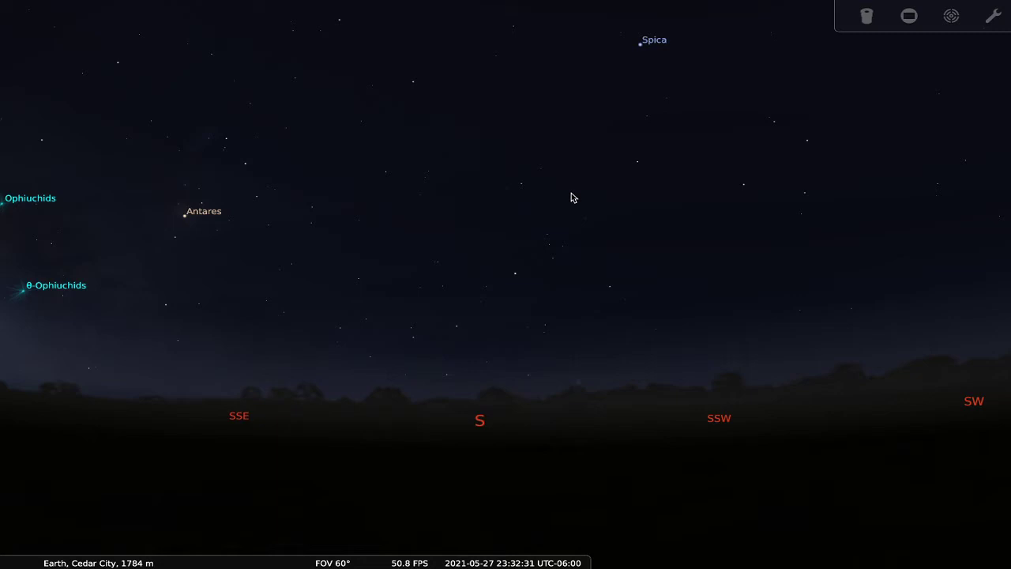
{"action": "left_click_drag", "start_coordinate": [571, 198], "coordinate": [572, 290]}
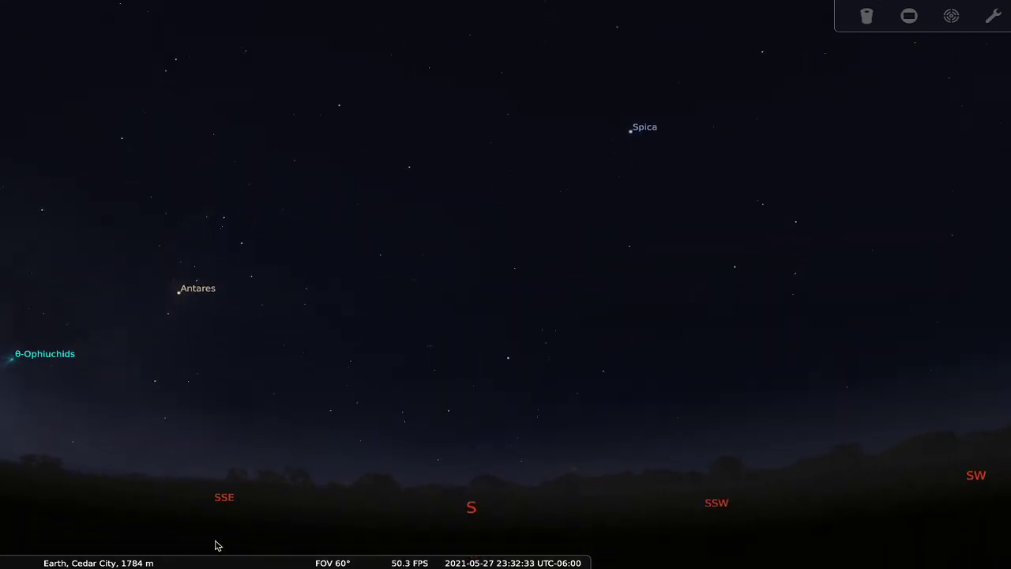
- Search 'baker' in the Location window, pick Baker Nevada, and close the window
{"action": "mouse_move", "coordinate": [99, 553]}
{"action": "mouse_move", "coordinate": [4, 271]}
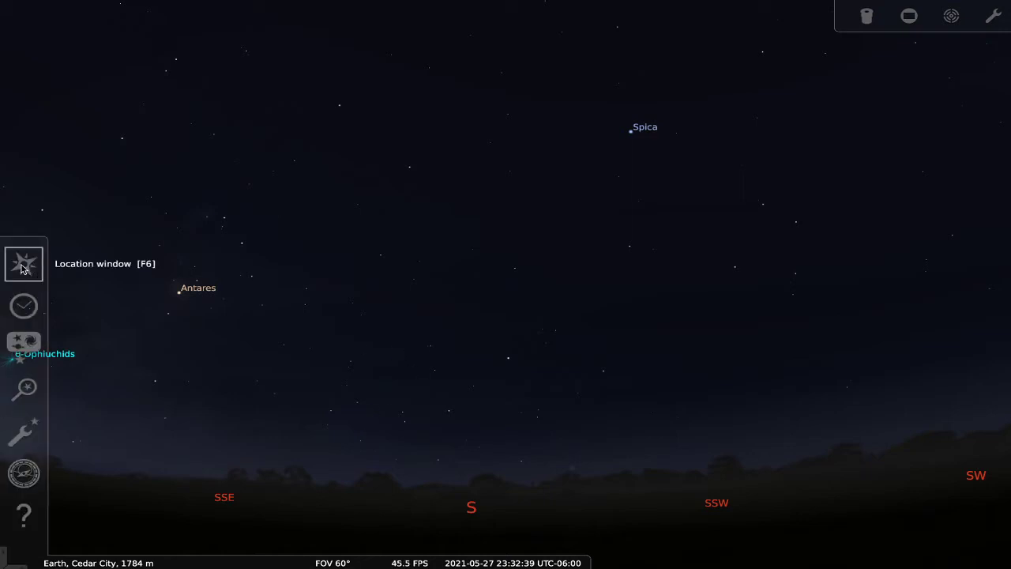
{"action": "left_click", "coordinate": [22, 267]}
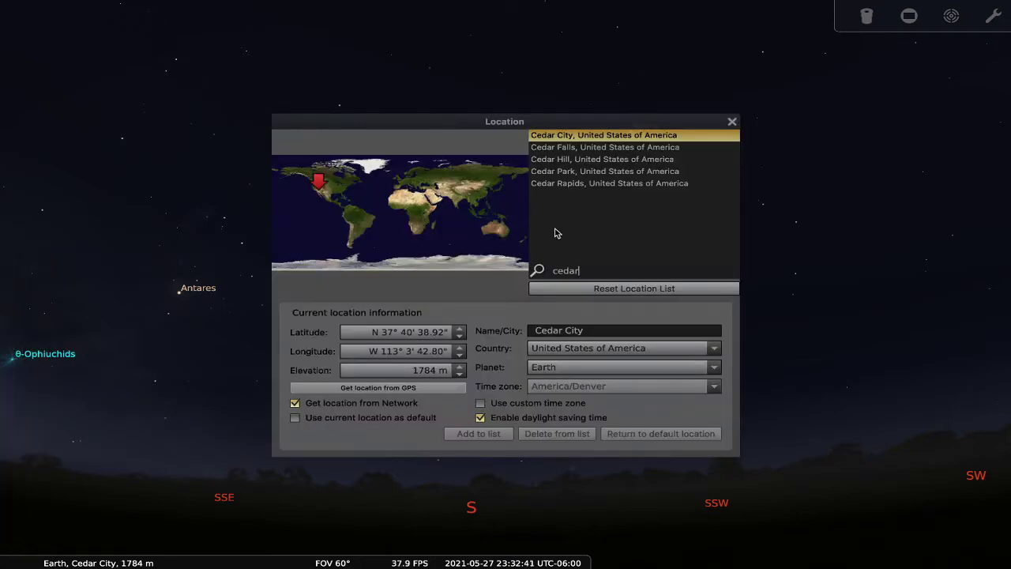
{"action": "key", "text": "BackSpace"}
{"action": "key", "text": "BackSpace"}
{"action": "key", "text": "BackSpace"}
{"action": "key", "text": "BackSpace"}
{"action": "key", "text": "BackSpace"}
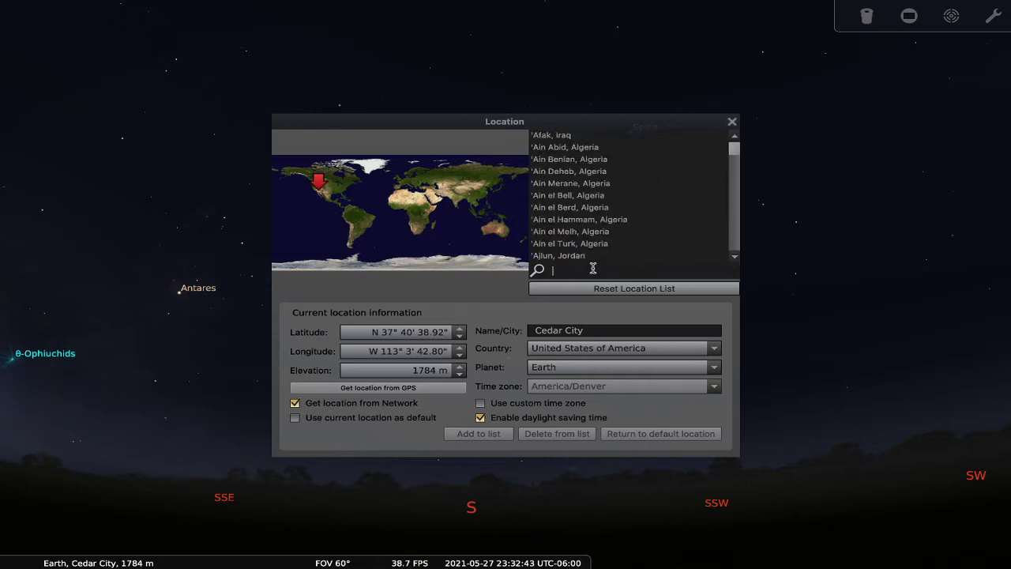
{"action": "type", "text": "baker"}
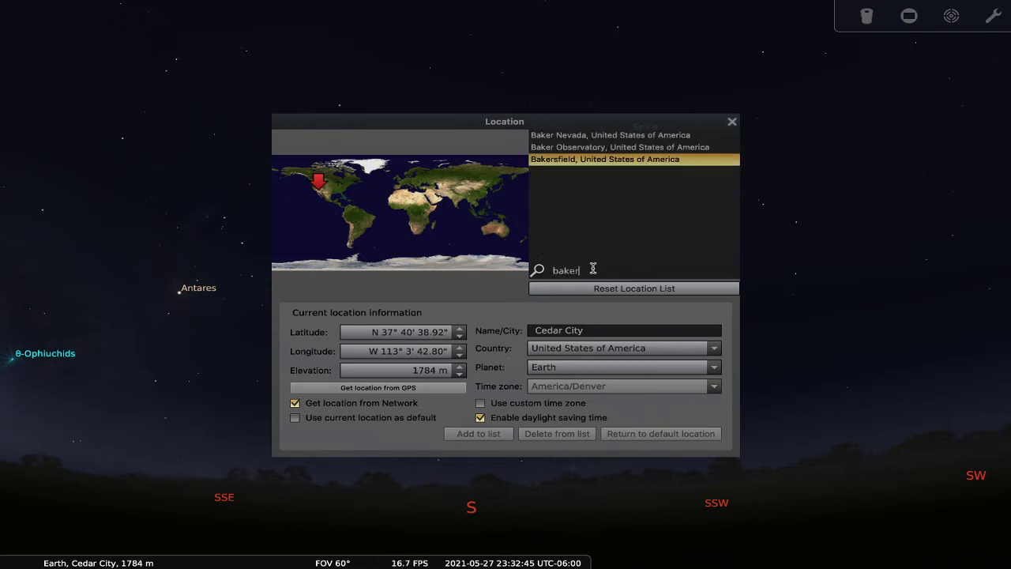
{"action": "left_click", "coordinate": [606, 136]}
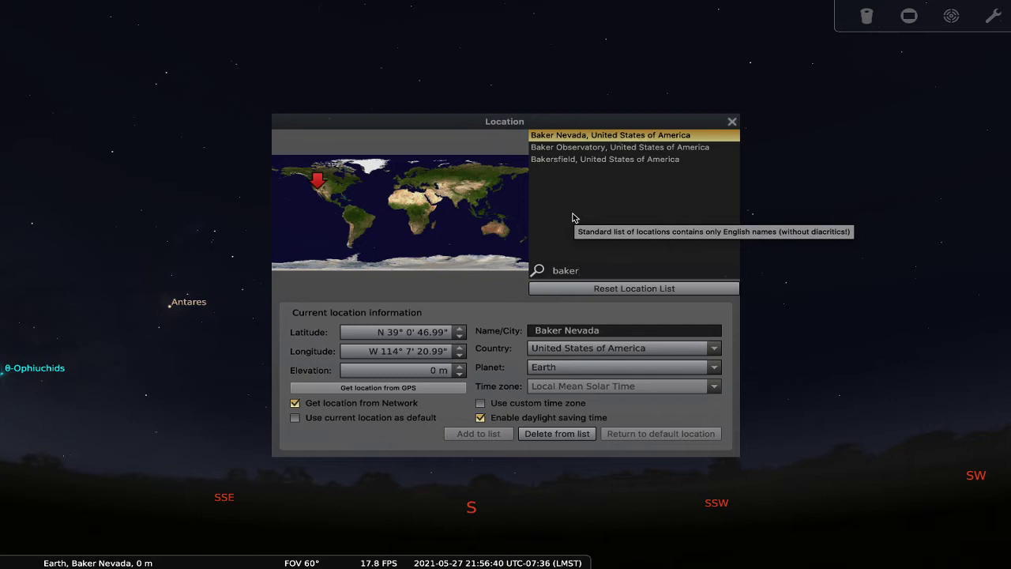
{"action": "left_click", "coordinate": [731, 121]}
{"action": "mouse_move", "coordinate": [156, 559]}
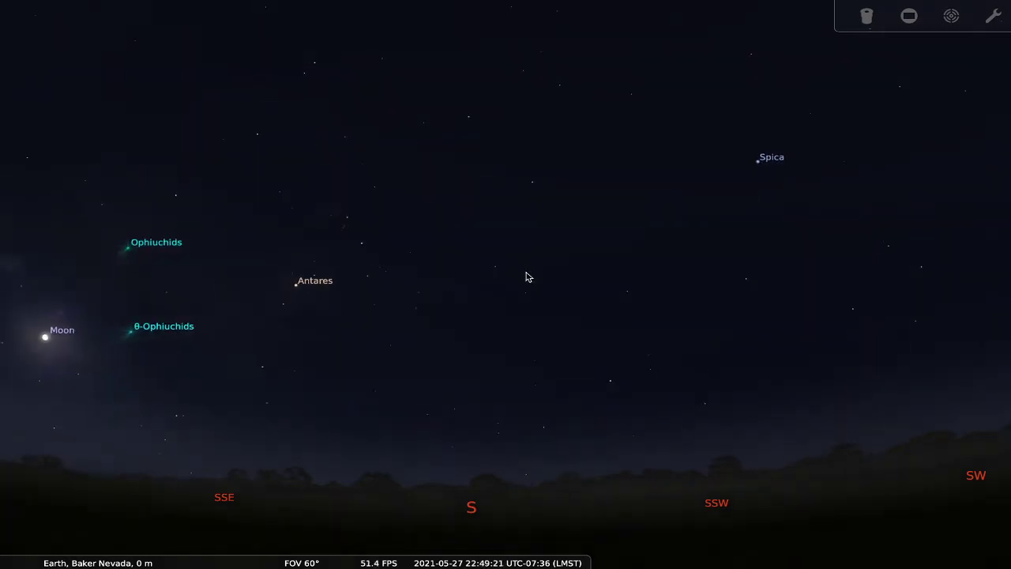
{"action": "left_click_drag", "start_coordinate": [528, 277], "coordinate": [334, 267], "text": "ctrl"}
{"action": "left_click_drag", "start_coordinate": [506, 216], "coordinate": [487, 358]}
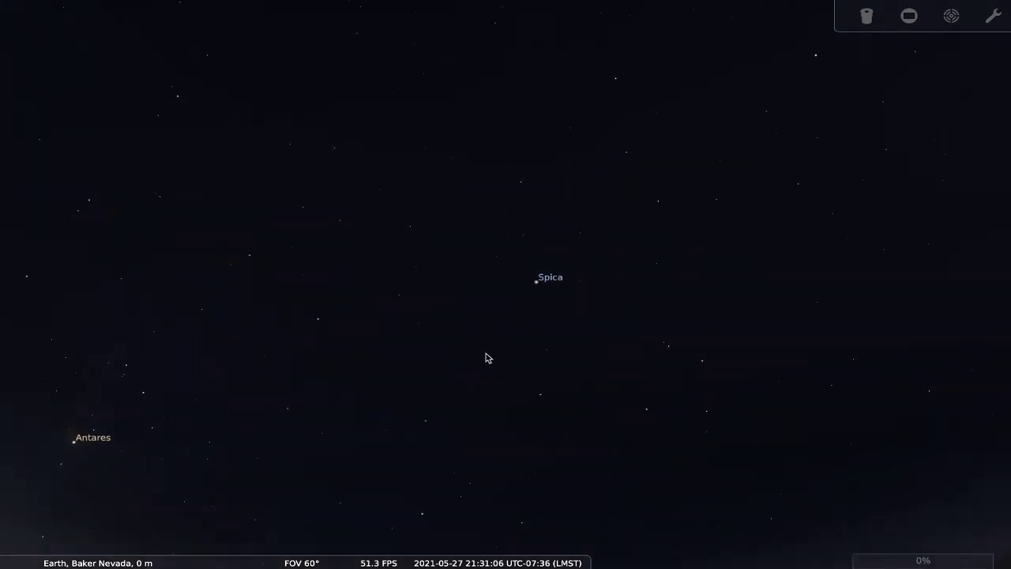
{"action": "left_click_drag", "start_coordinate": [456, 313], "coordinate": [462, 264]}
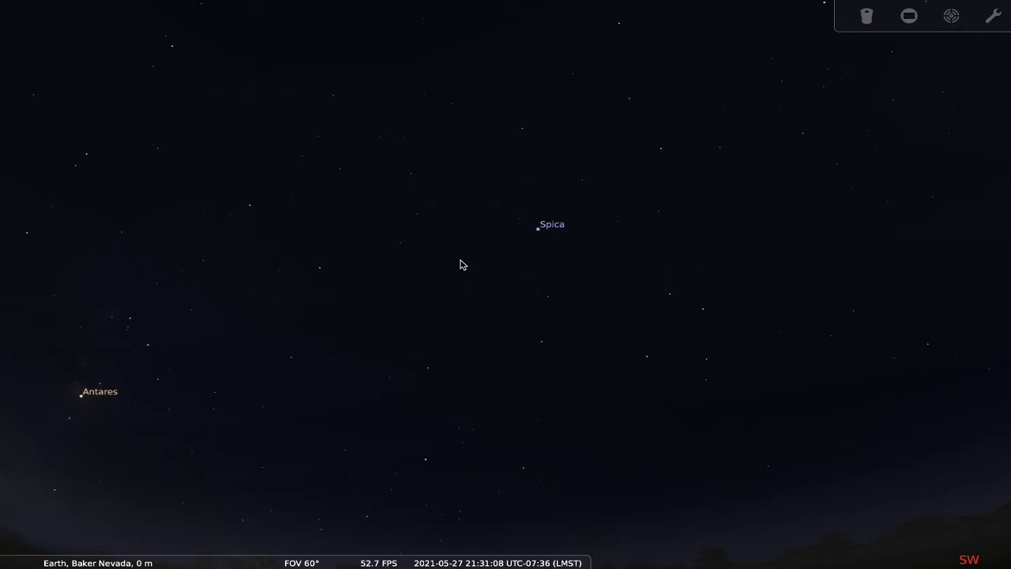
{"action": "left_click_drag", "start_coordinate": [463, 348], "coordinate": [582, 264]}
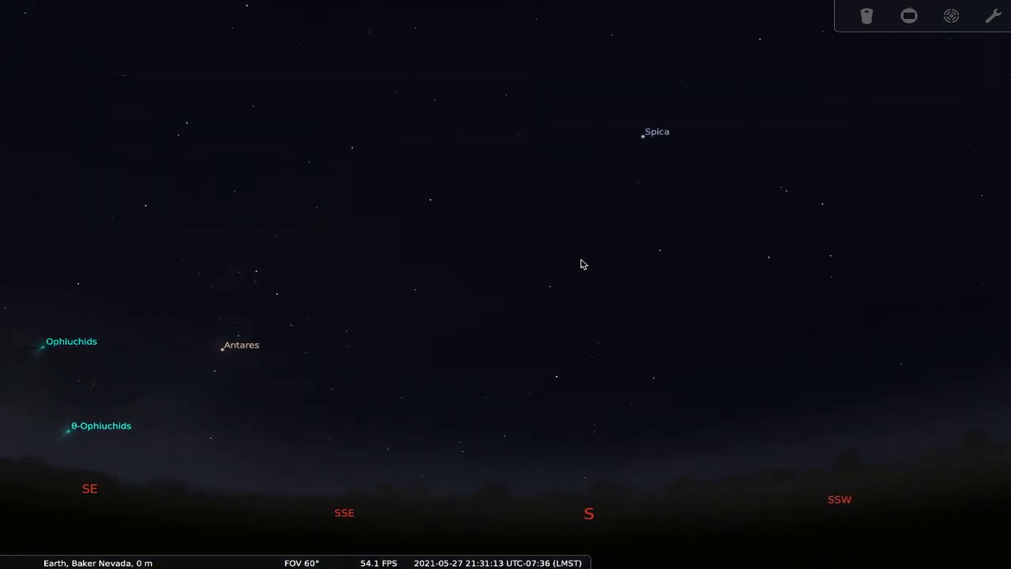
{"action": "mouse_move", "coordinate": [208, 4]}
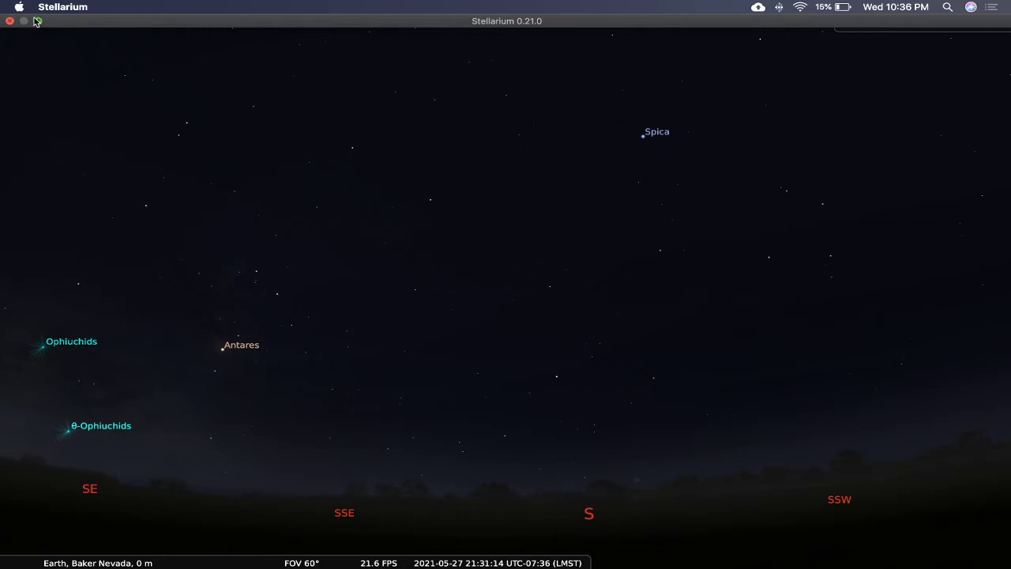
{"action": "left_click", "coordinate": [35, 21]}
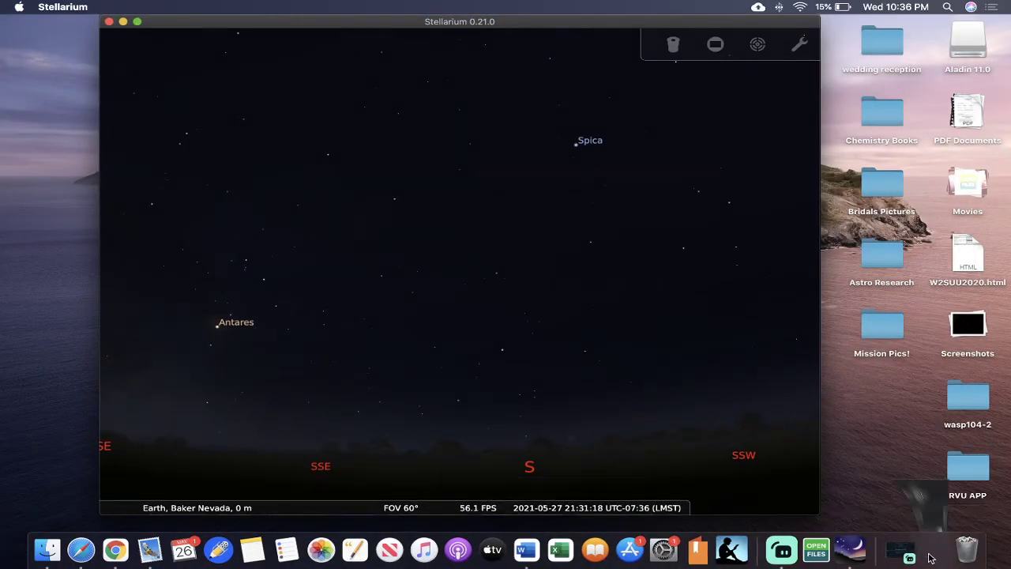
{"action": "left_click", "coordinate": [930, 557]}
- Review Baker, Nevada's latitude and longitude in Chrome, then minimize the browser
{"action": "left_click", "coordinate": [147, 30]}
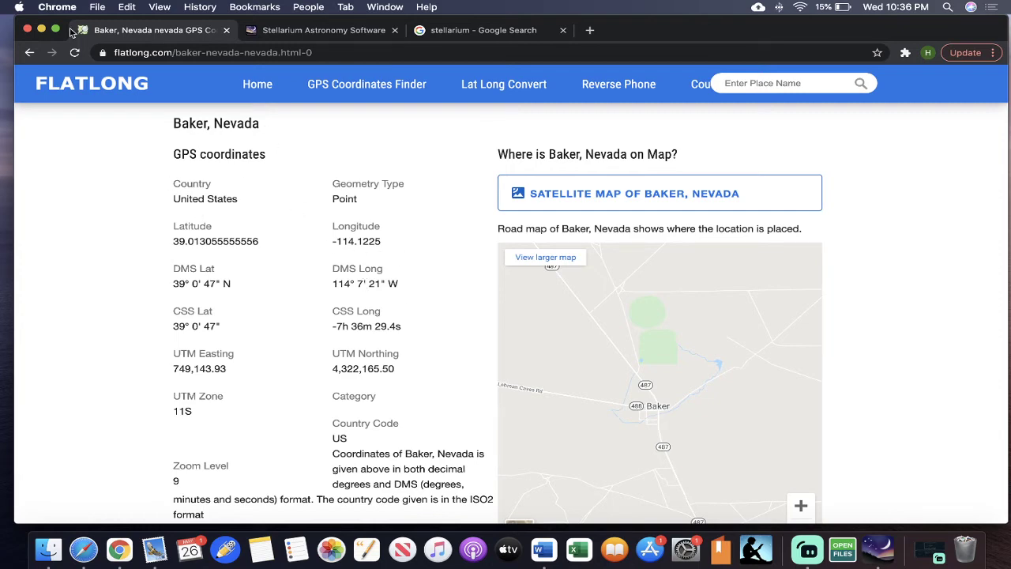
{"action": "left_click", "coordinate": [41, 29]}
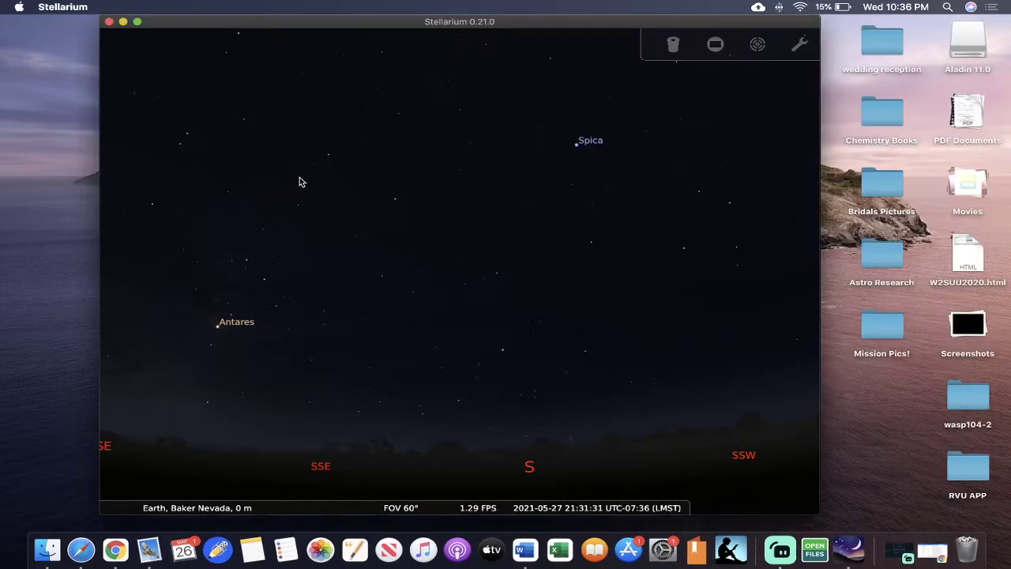
- Go full screen and speed time to 03:01 on 28 May so the Moon, Jupiter and Saturn rise
{"action": "left_click", "coordinate": [138, 23]}
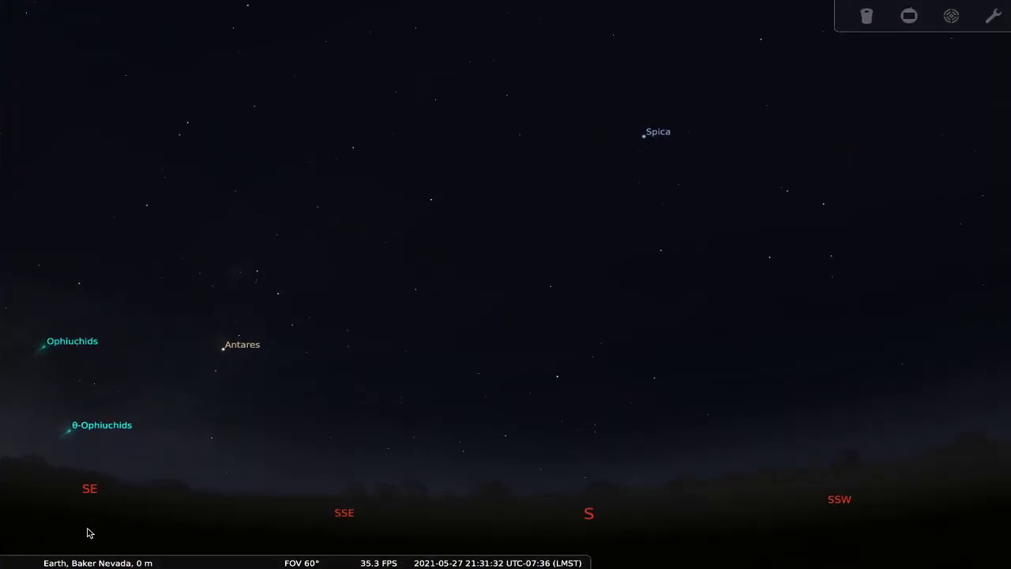
{"action": "mouse_move", "coordinate": [97, 549]}
{"action": "key", "text": "l"}
{"action": "key", "text": "l"}
{"action": "key", "text": "l"}
{"action": "key", "text": "l"}
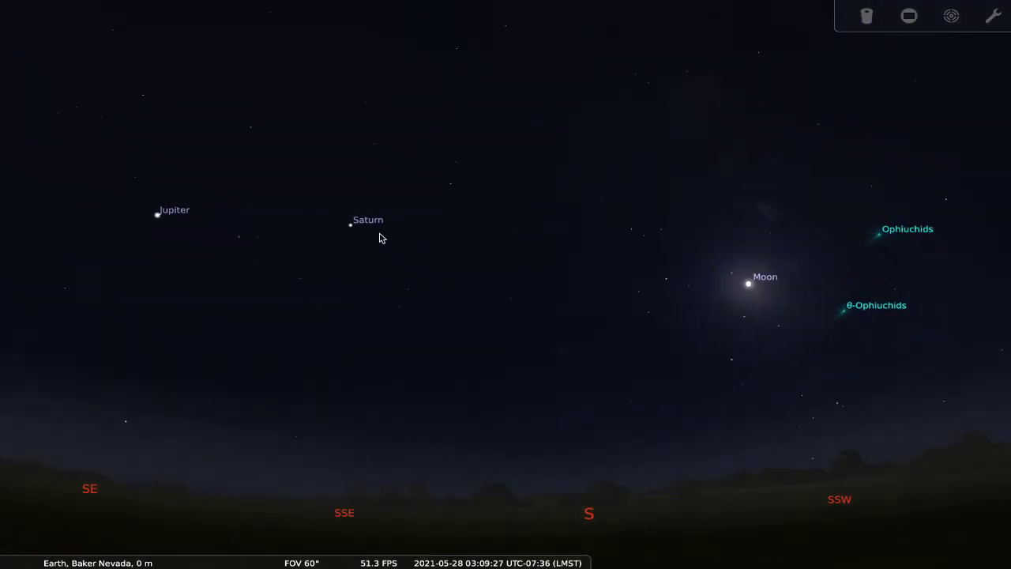
{"action": "mouse_move", "coordinate": [135, 553]}
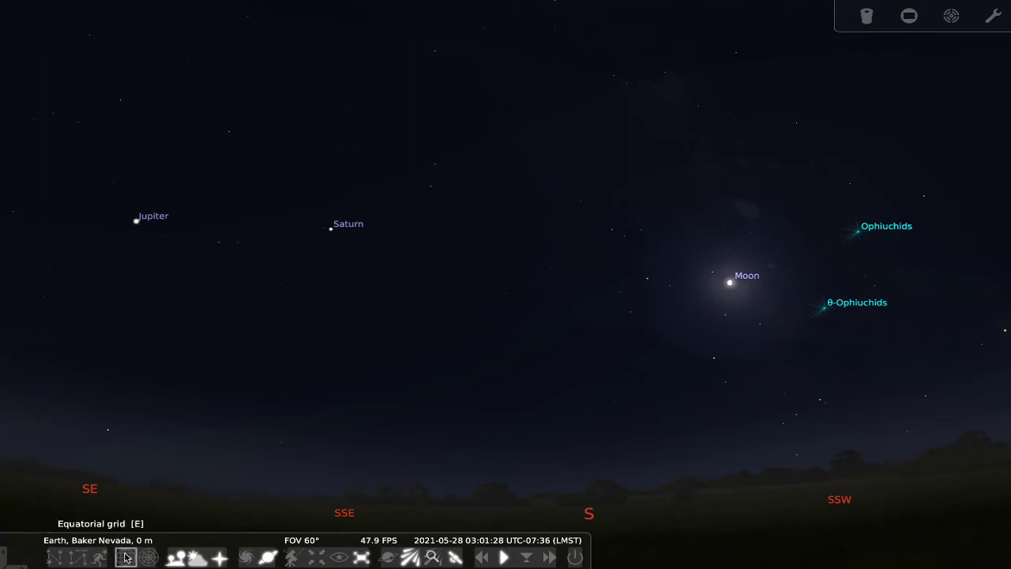
- Turn on the equatorial grid, recentre the Moon and planets, and run time toward dawn and back
{"action": "left_click", "coordinate": [124, 558]}
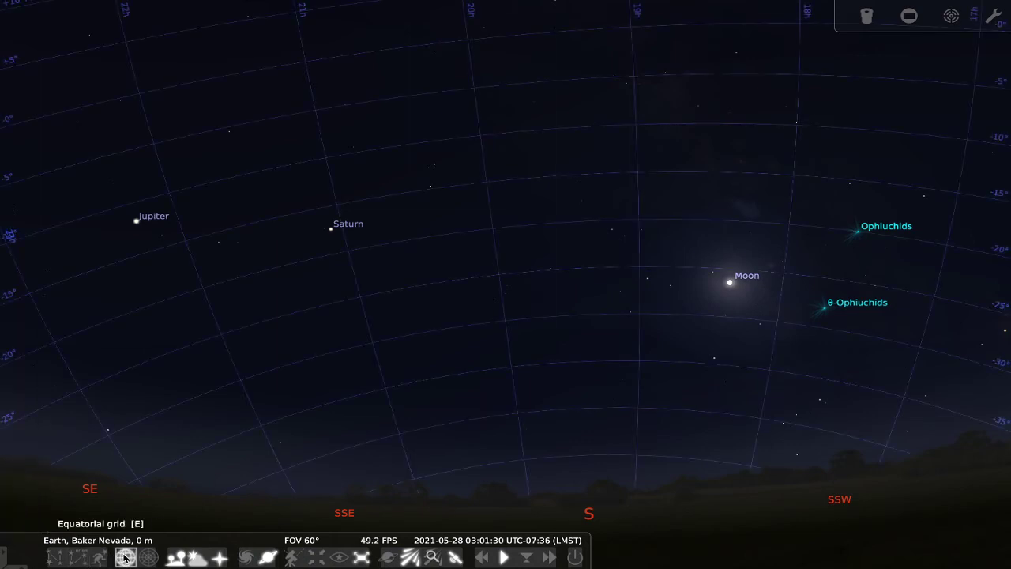
{"action": "left_click_drag", "start_coordinate": [698, 282], "coordinate": [632, 279]}
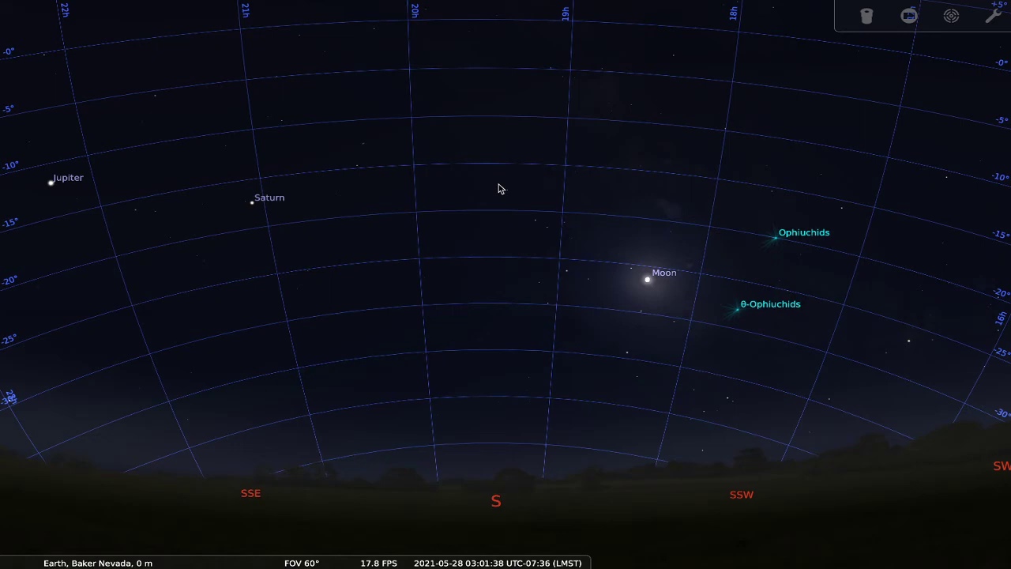
{"action": "key", "text": "l"}
{"action": "key", "text": "l"}
{"action": "key", "text": "l"}
{"action": "key", "text": "l"}
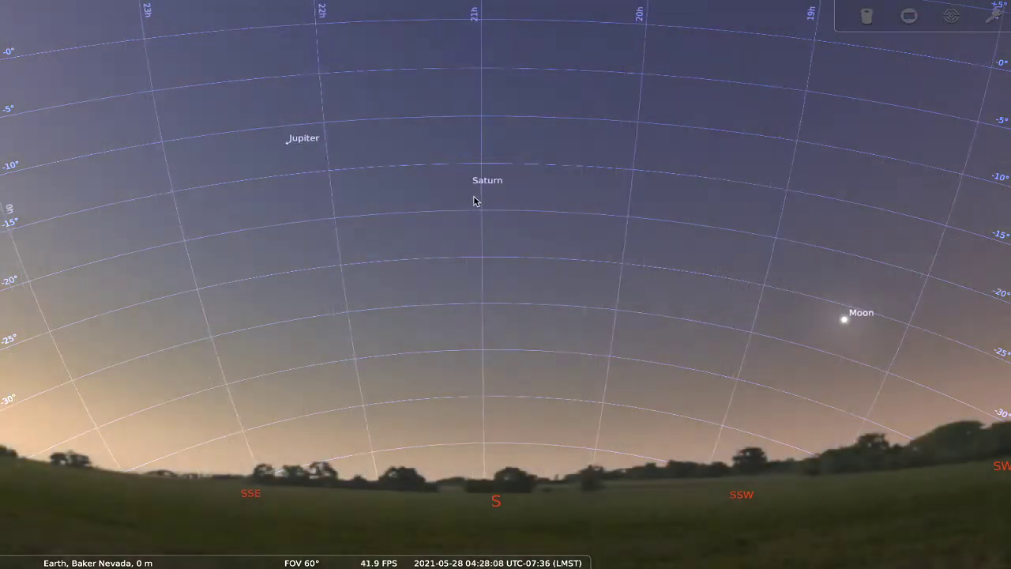
{"action": "key", "text": "j"}
{"action": "key", "text": "j"}
{"action": "key", "text": "j"}
{"action": "key", "text": "j"}
{"action": "key", "text": "j"}
{"action": "key", "text": "l"}
{"action": "key", "text": "l"}
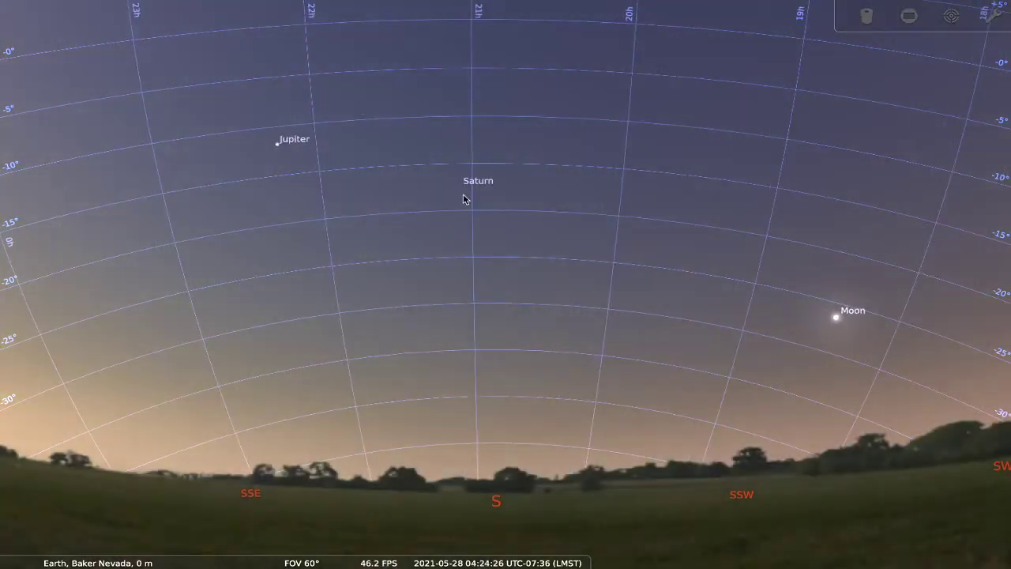
{"action": "key", "text": "j"}
{"action": "key", "text": "j"}
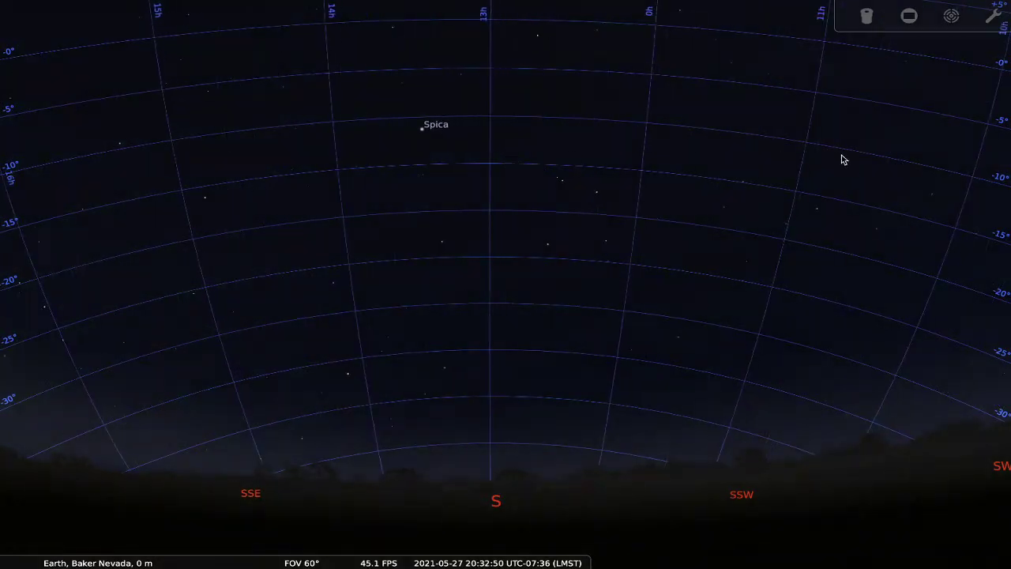
{"action": "key", "text": "l"}
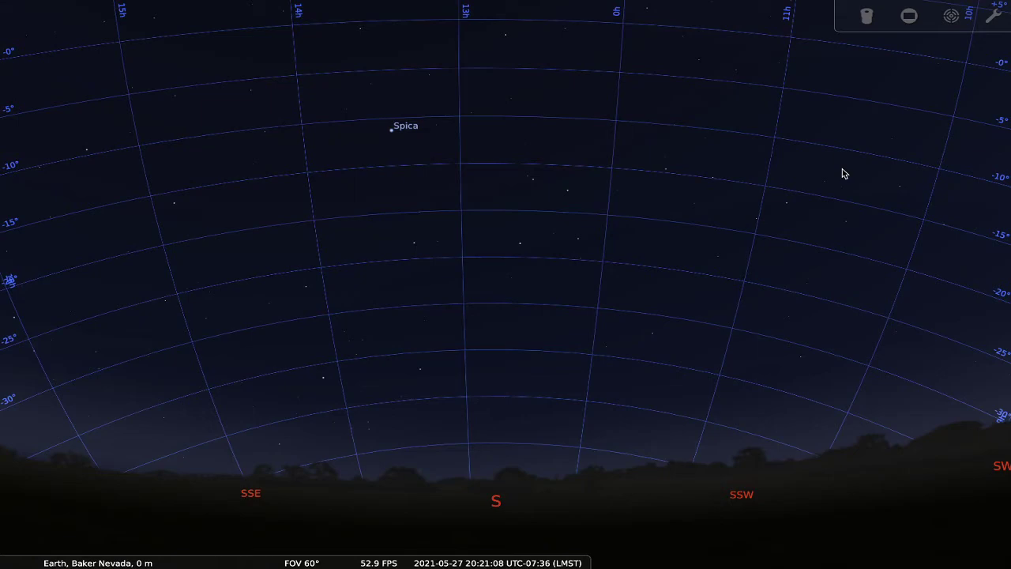
- Reset the clock to the current time and scrub back to the evening of 27 May
{"action": "key", "text": "8"}
{"action": "key", "text": "l"}
{"action": "key", "text": "l"}
{"action": "key", "text": "l"}
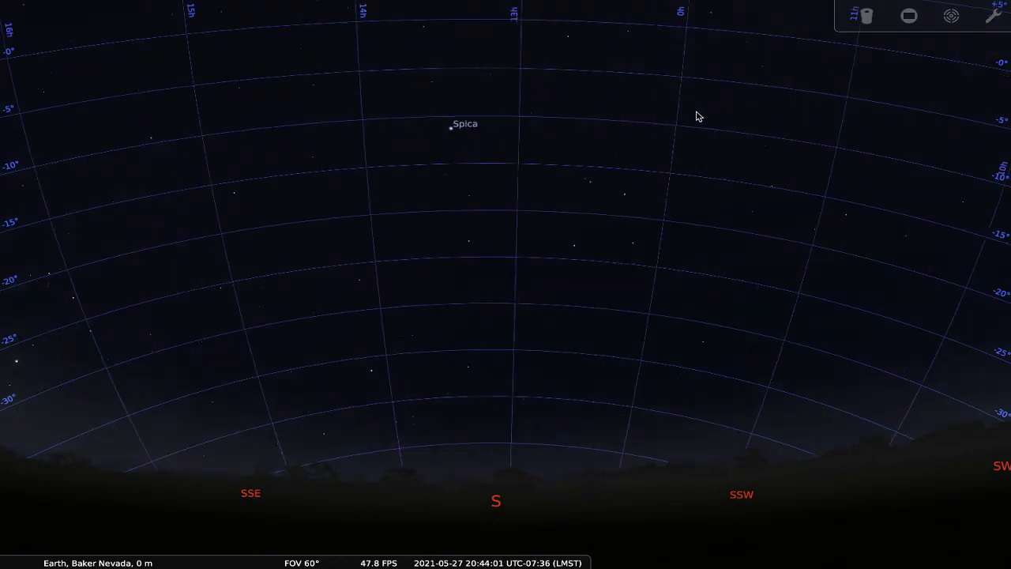
{"action": "left_click_drag", "start_coordinate": [200, 150], "coordinate": [696, 161], "text": "ctrl"}
- Scrub time ahead until the Moon appears, pan Moon and Spica into view, and advance about two hours
{"action": "left_click_drag", "start_coordinate": [406, 182], "coordinate": [500, 172], "text": "ctrl"}
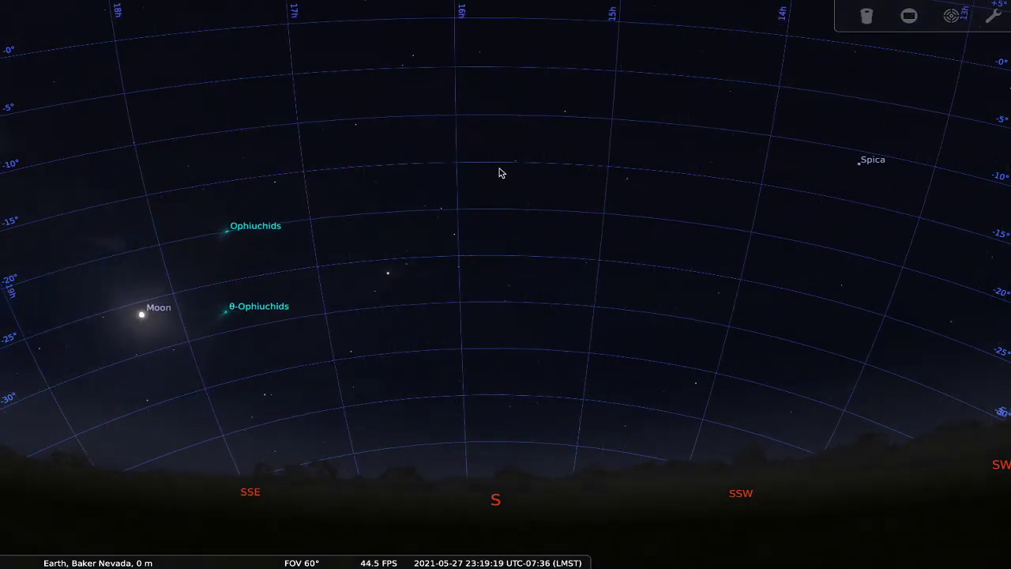
{"action": "left_click_drag", "start_coordinate": [376, 183], "coordinate": [456, 151]}
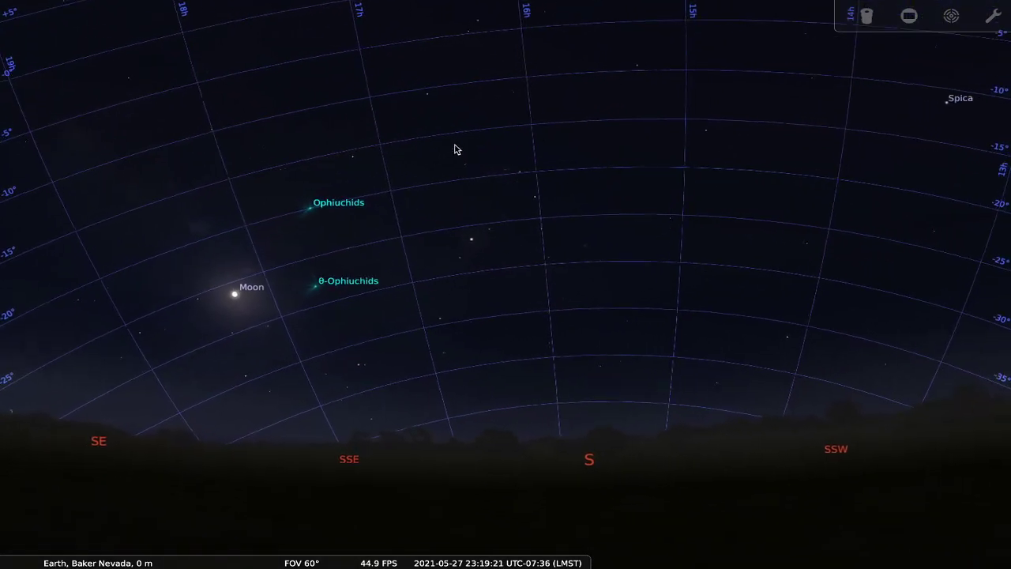
{"action": "left_click_drag", "start_coordinate": [344, 218], "coordinate": [498, 228]}
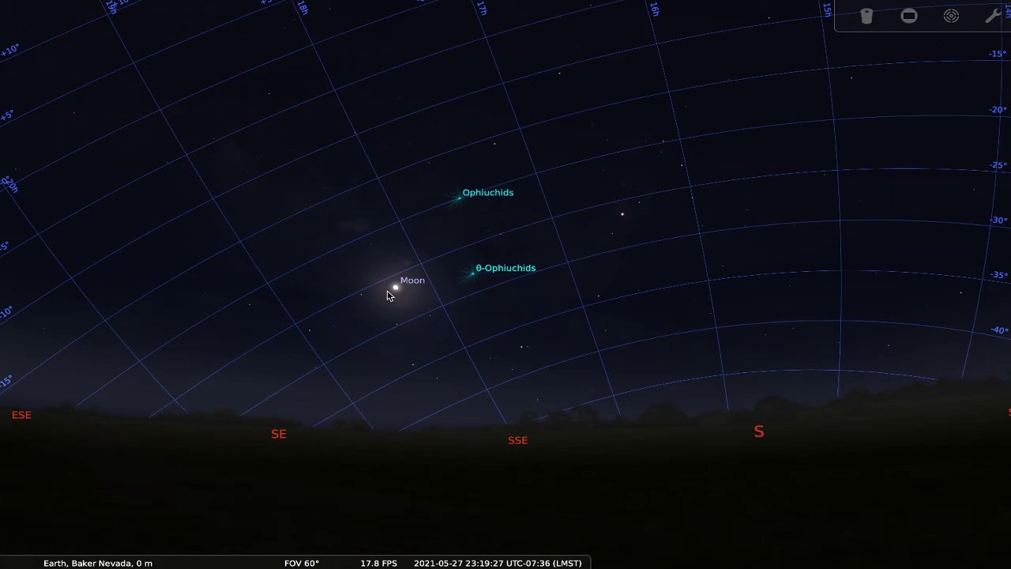
{"action": "left_click_drag", "start_coordinate": [625, 218], "coordinate": [424, 240]}
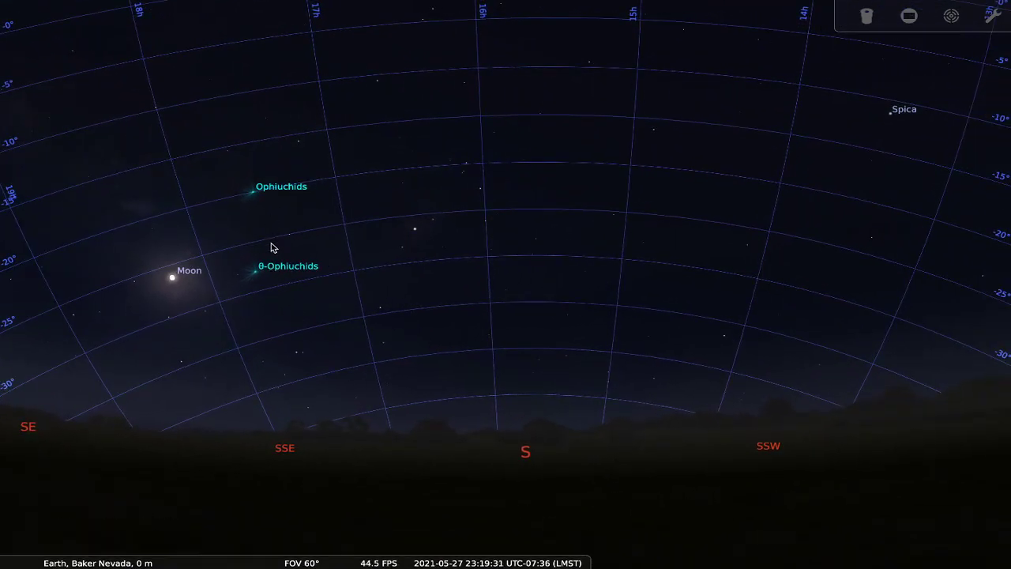
{"action": "key", "text": "l"}
{"action": "key", "text": "l"}
{"action": "key", "text": "l"}
{"action": "key", "text": "l"}
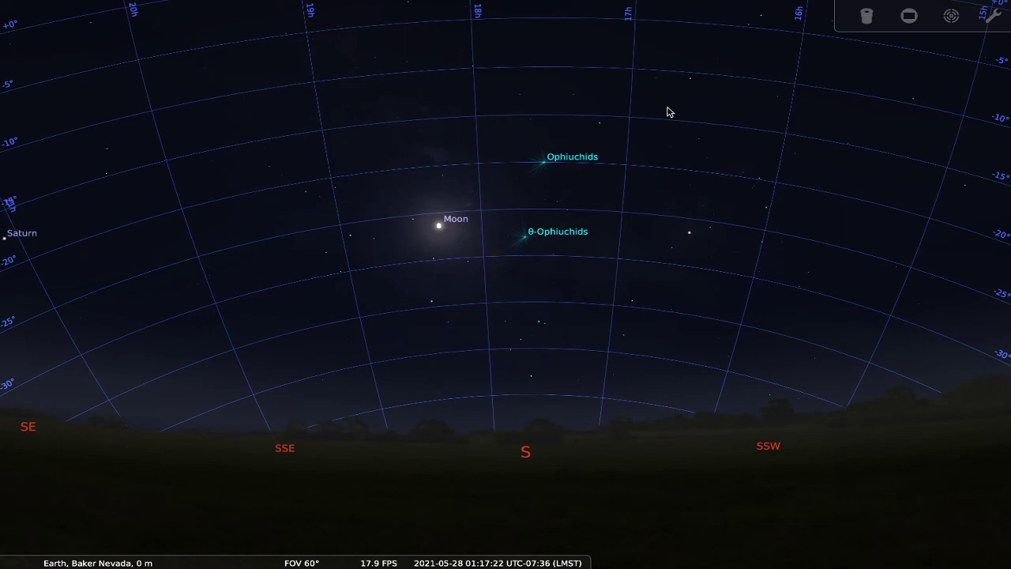
- Advance time to 03:05 on 28 May and frame Jupiter, Saturn and the Moon
{"action": "left_click_drag", "start_coordinate": [668, 112], "coordinate": [626, 132]}
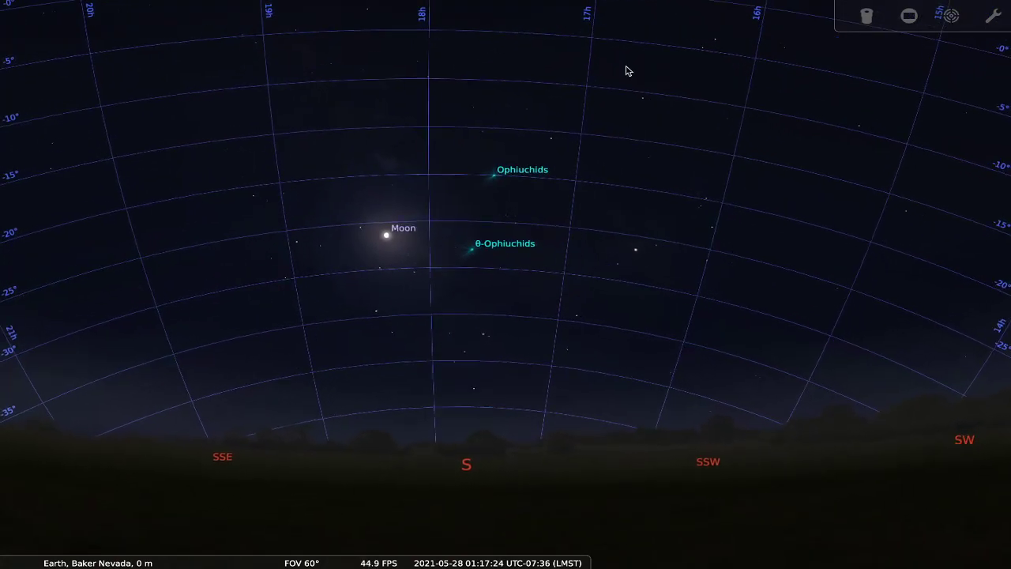
{"action": "left_click_drag", "start_coordinate": [626, 71], "coordinate": [668, 105]}
{"action": "left_click_drag", "start_coordinate": [425, 175], "coordinate": [666, 334], "text": "ctrl"}
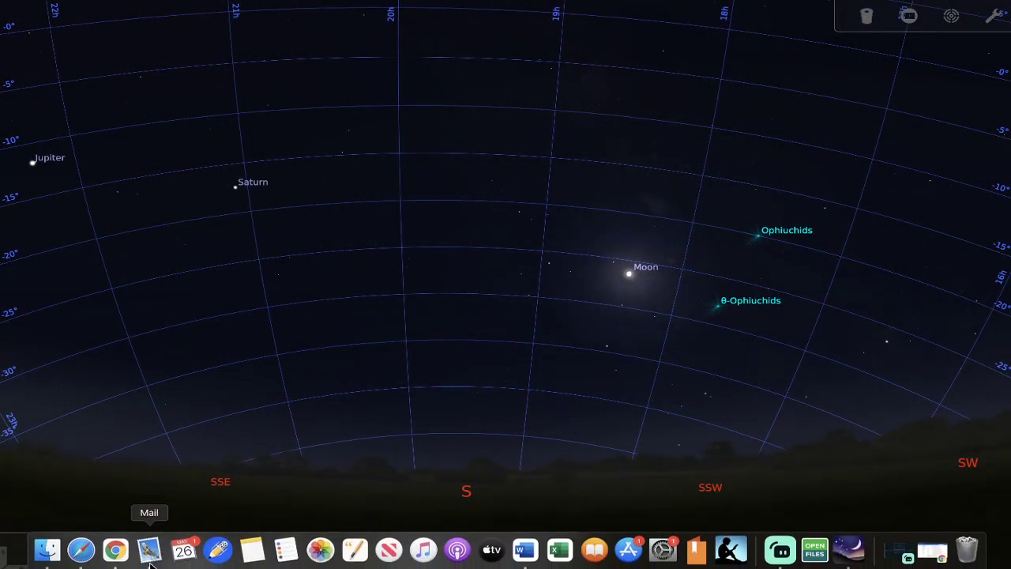
{"action": "mouse_move", "coordinate": [11, 271]}
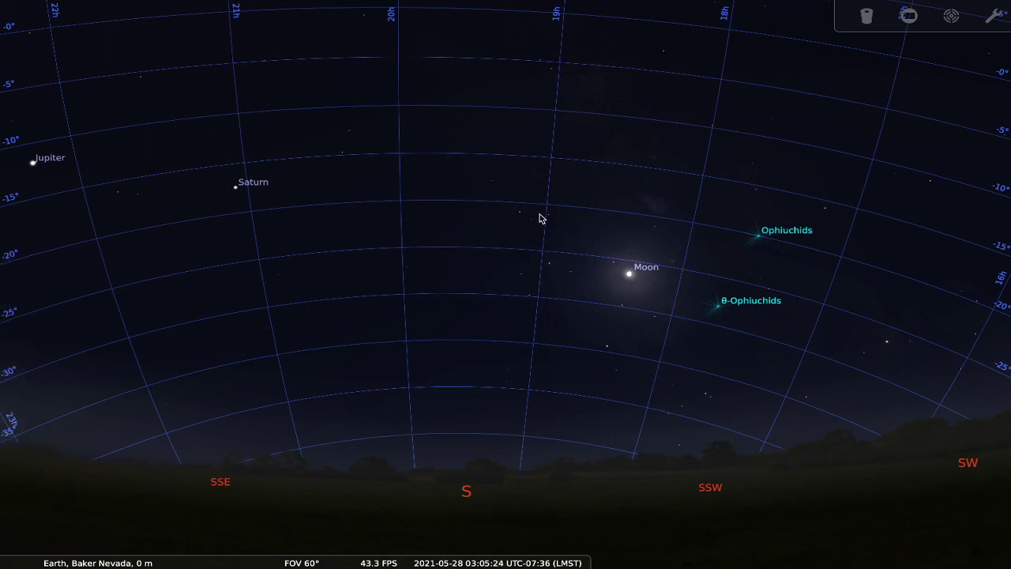
{"action": "left_click_drag", "start_coordinate": [540, 219], "coordinate": [610, 281]}
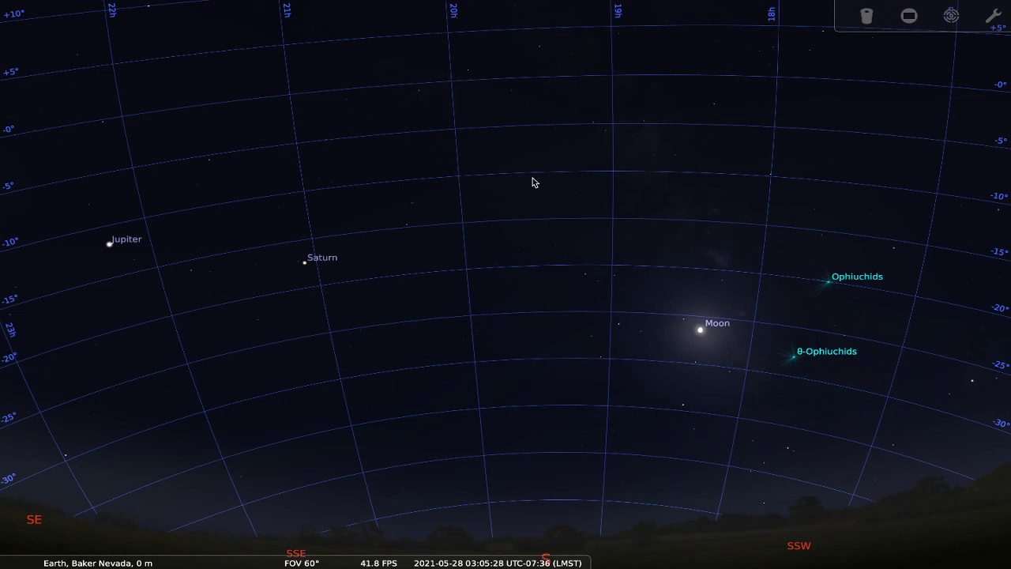
{"action": "left_click_drag", "start_coordinate": [698, 213], "coordinate": [688, 212]}
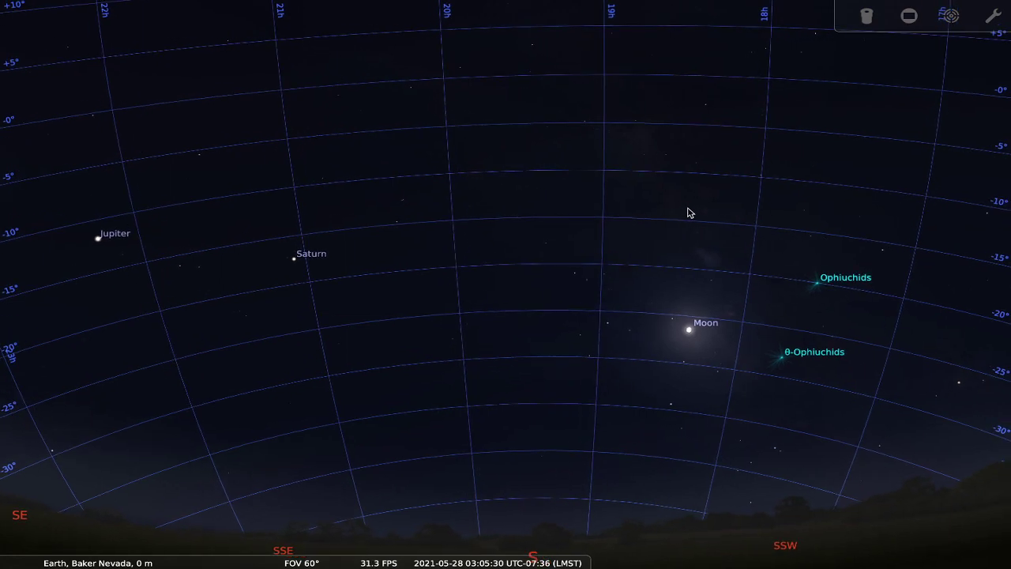